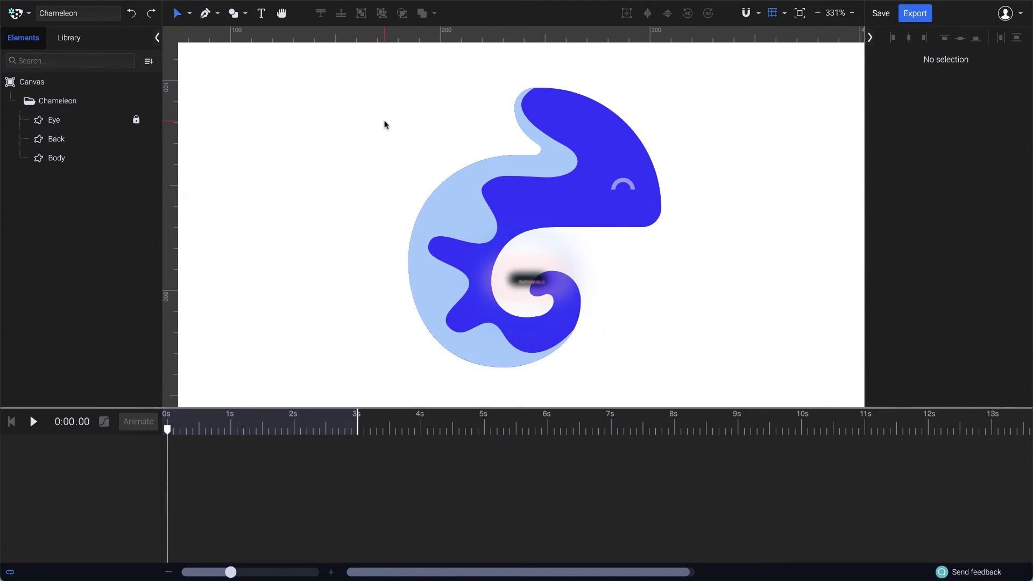
Select the chameleon's Body layer and bring its 3B2BFF fill settings into view
left_click(486, 181)
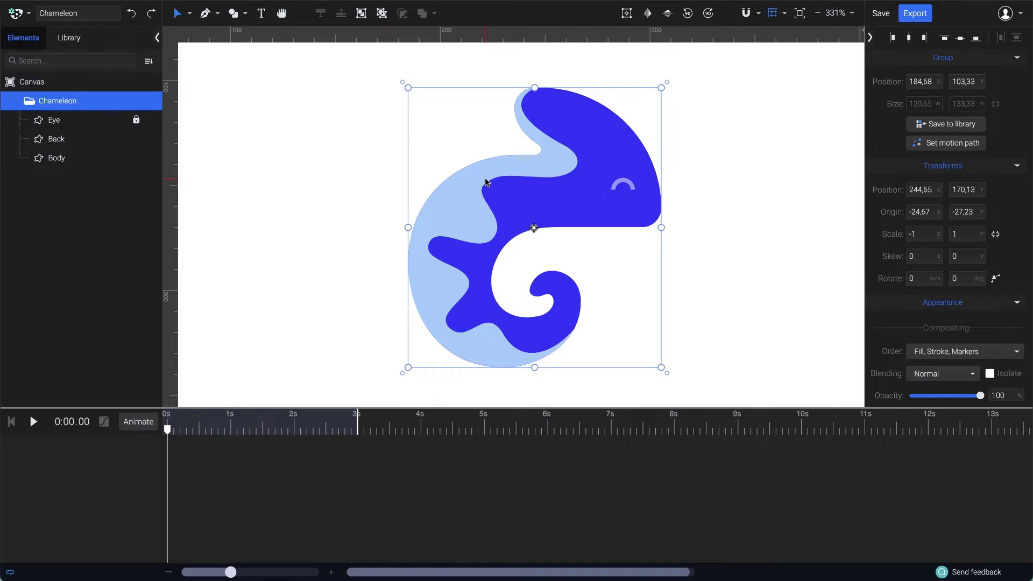
left_click(103, 157)
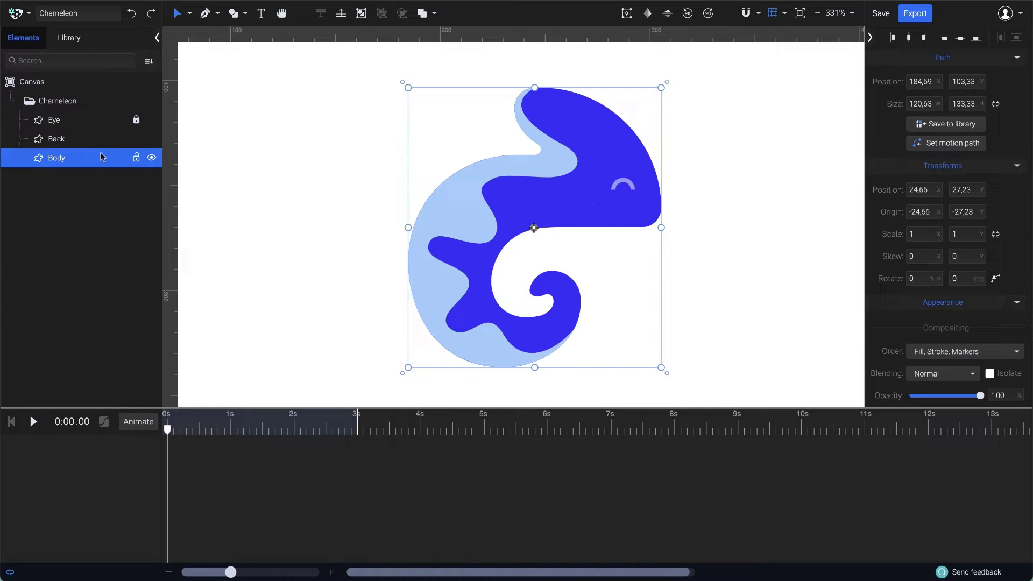
scroll(900, 280, "down", 5)
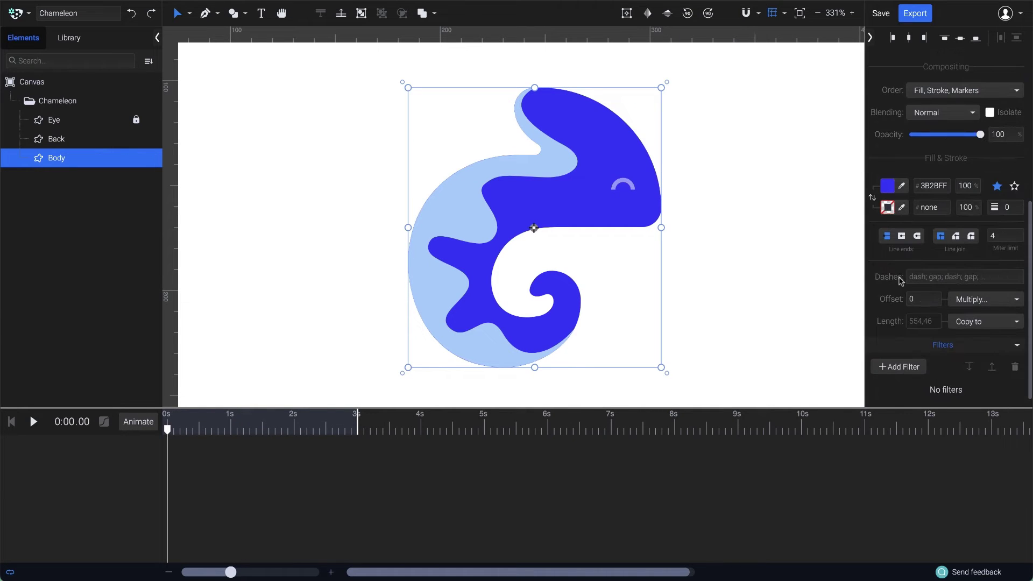
Fill the Body with a 63.1° linear gradient from magenta DA2BFF at the head to blue 0011D4 at the bottom
left_click(888, 189)
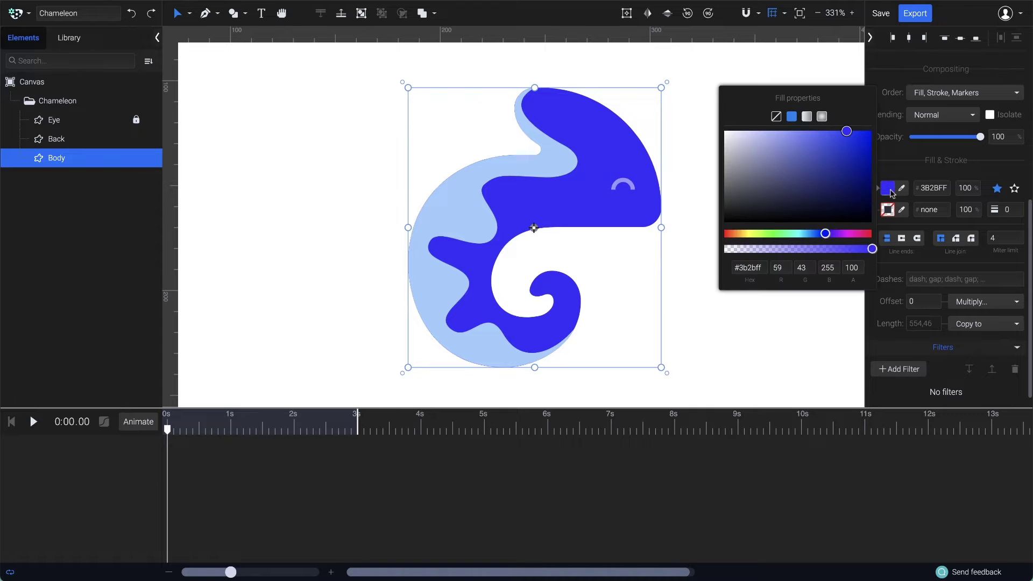
left_click(806, 118)
left_click_drag(661, 228, 614, 115)
left_click_drag(408, 227, 498, 367)
left_click(614, 115)
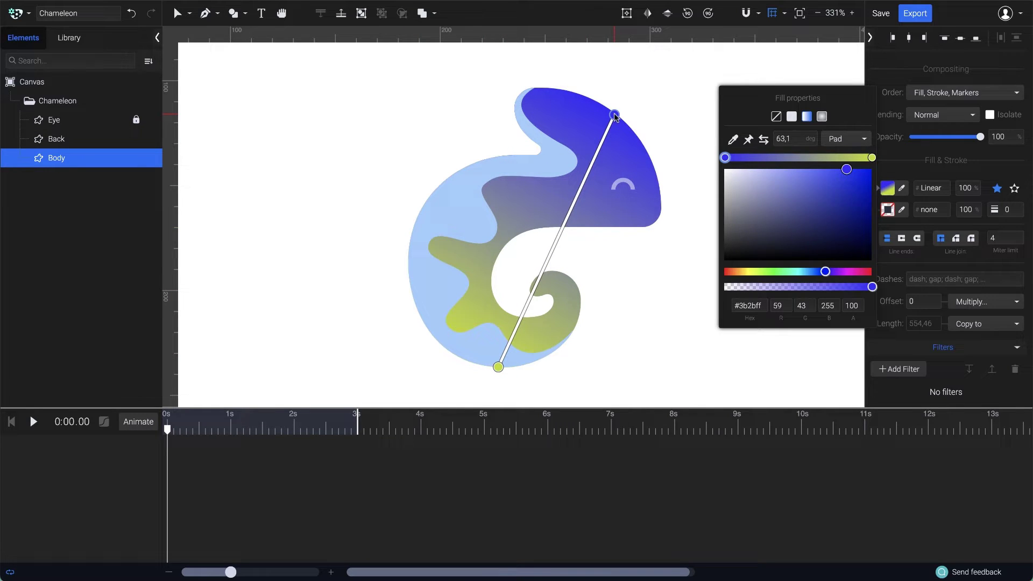
mouse_move(823, 271)
left_mouse_down()
mouse_move(845, 271)
mouse_move(822, 276)
left_mouse_up()
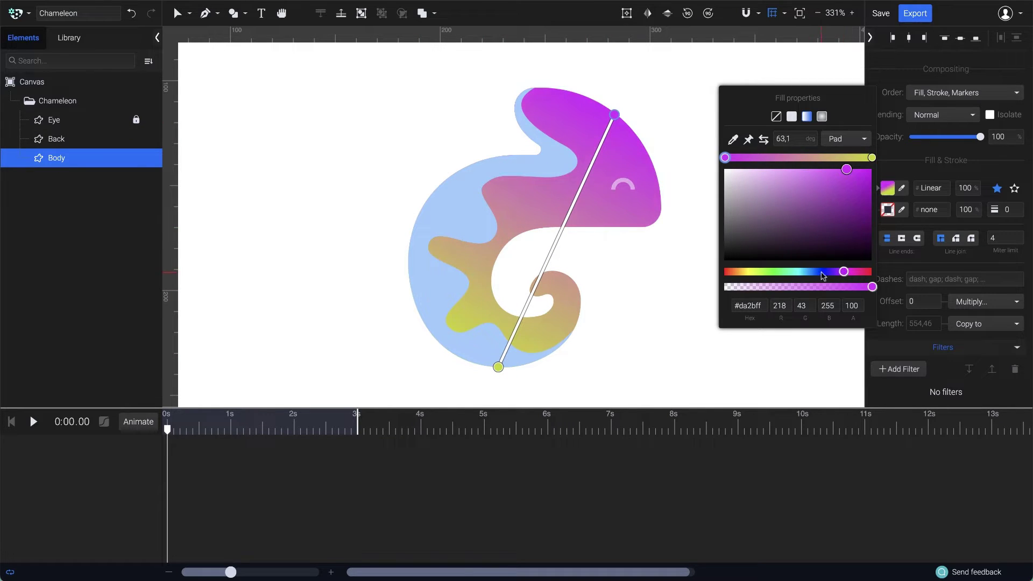
left_click(499, 366)
left_click(820, 272)
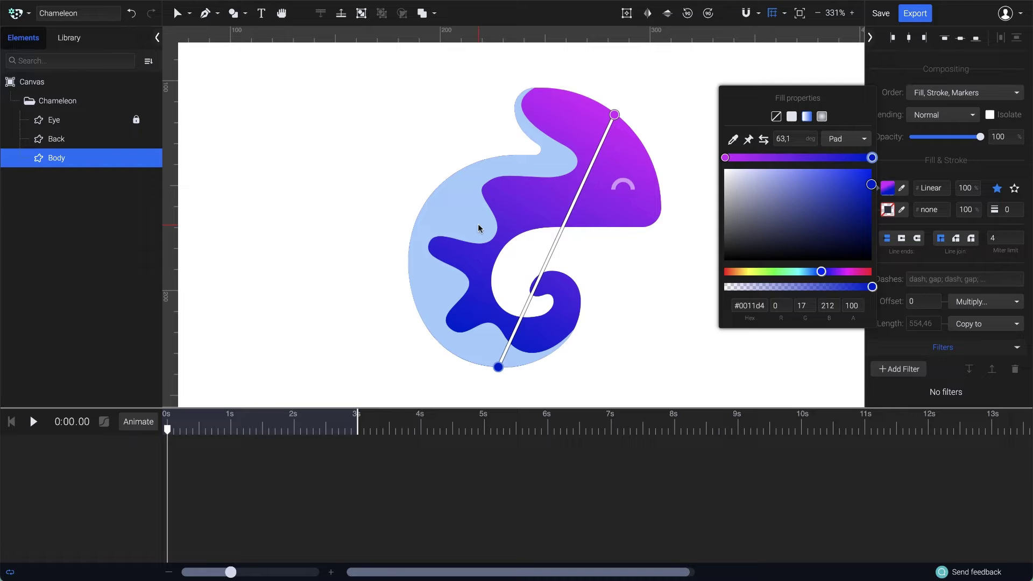
Give the Back a 46.3° linear gradient from light blue 9ECAFF at the head to brown 613500 at the bottom
left_click(405, 224)
left_click(888, 188)
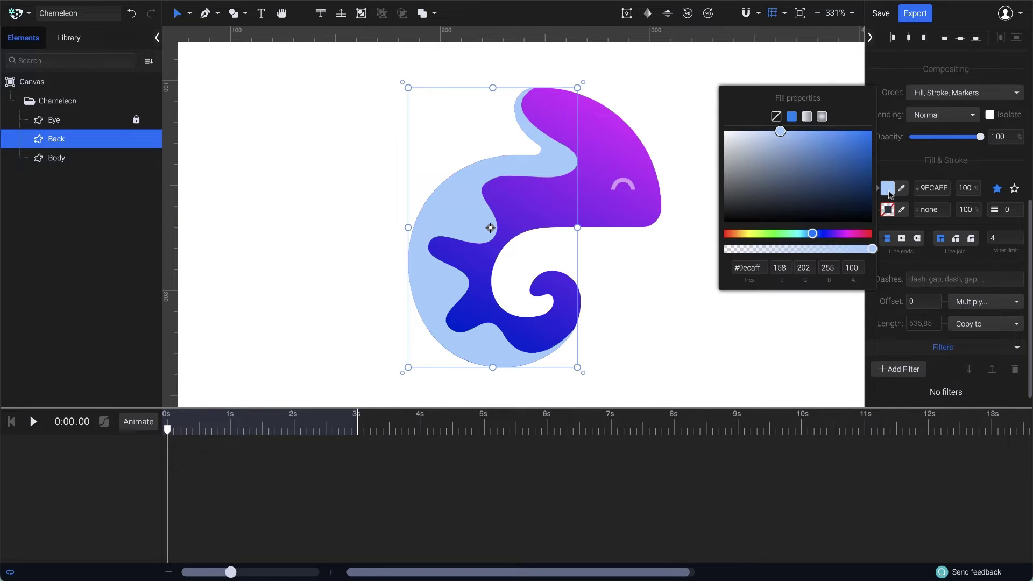
left_click(807, 117)
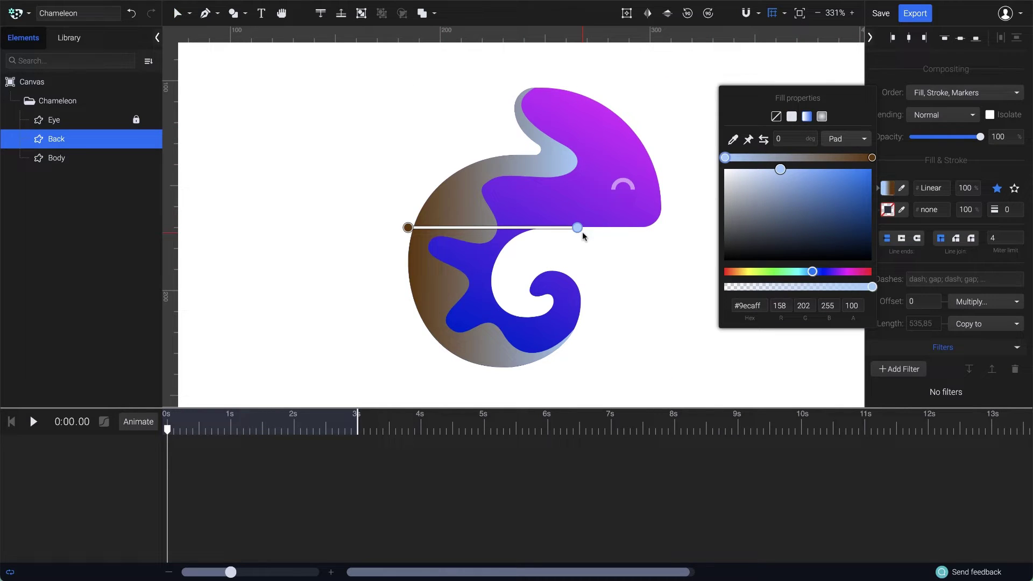
left_click_drag(579, 228, 558, 106)
left_click_drag(407, 227, 408, 368)
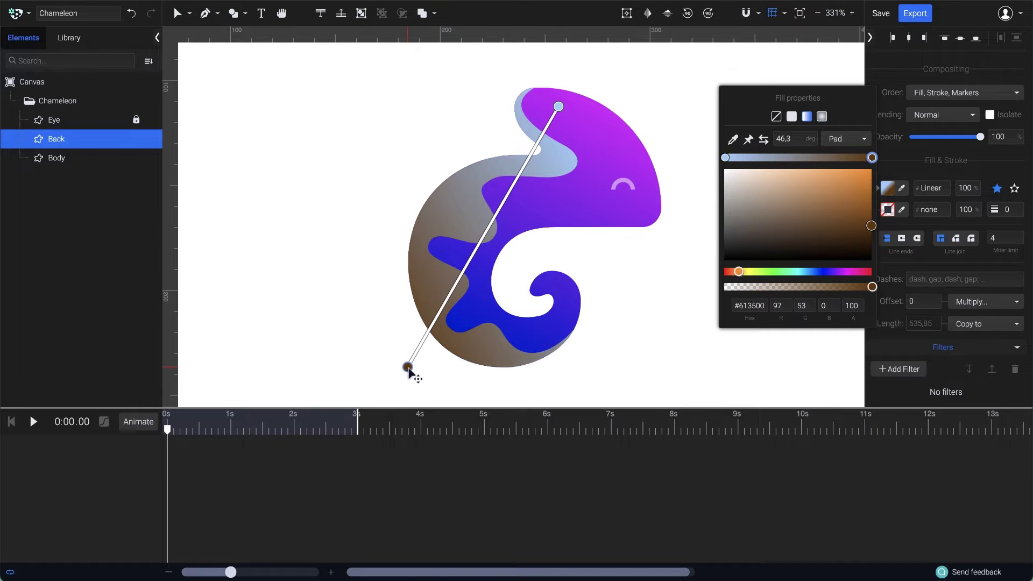
Add a middle stop to the Back gradient and turn the head-end stop pink
left_click(490, 238)
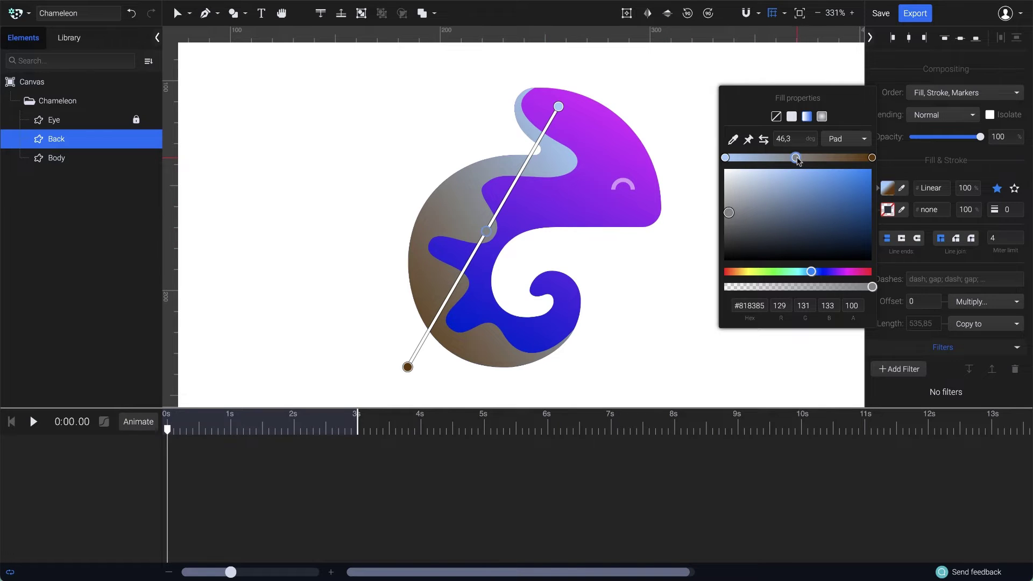
mouse_move(796, 157)
left_mouse_down()
mouse_move(753, 158)
mouse_move(796, 160)
left_mouse_up()
left_click(725, 158)
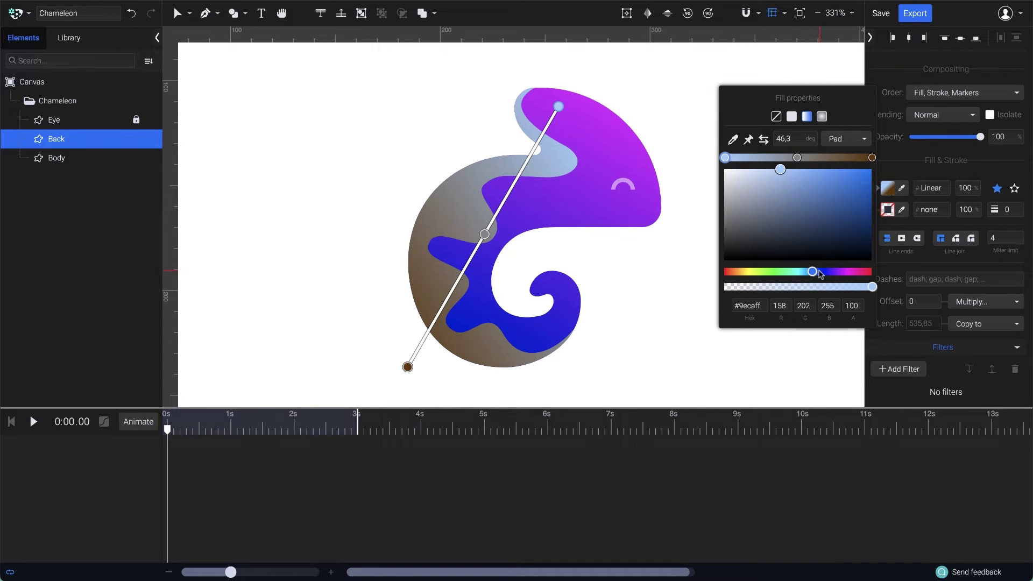
left_click_drag(812, 272, 708, 275)
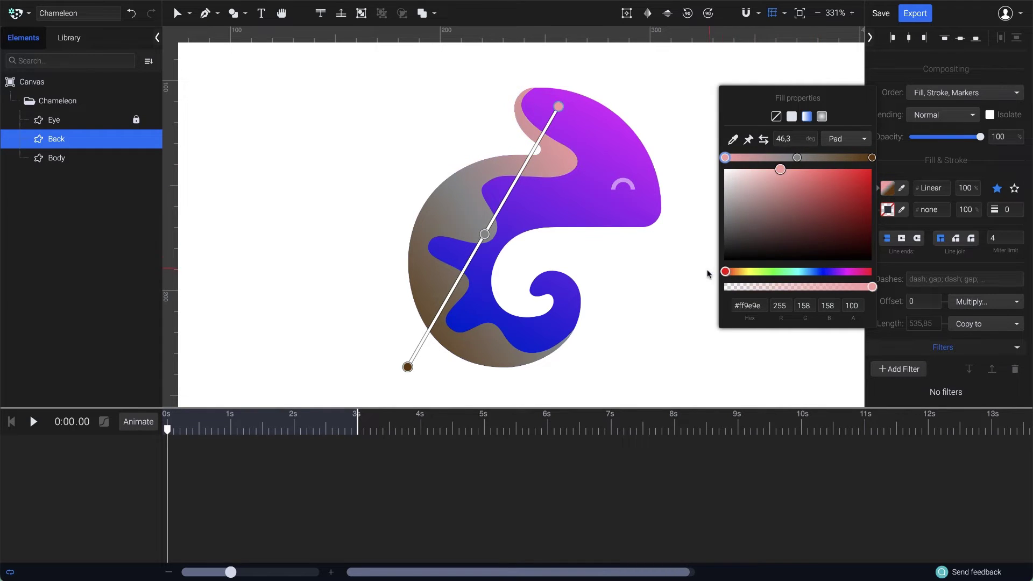
left_click_drag(779, 174, 808, 172)
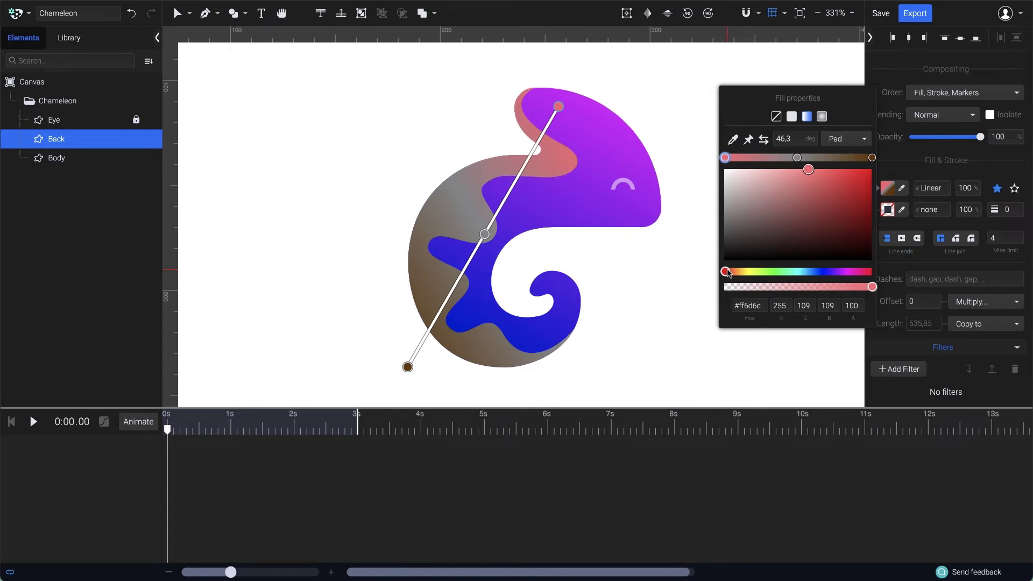
left_click_drag(726, 273, 850, 277)
left_click_drag(800, 180, 822, 171)
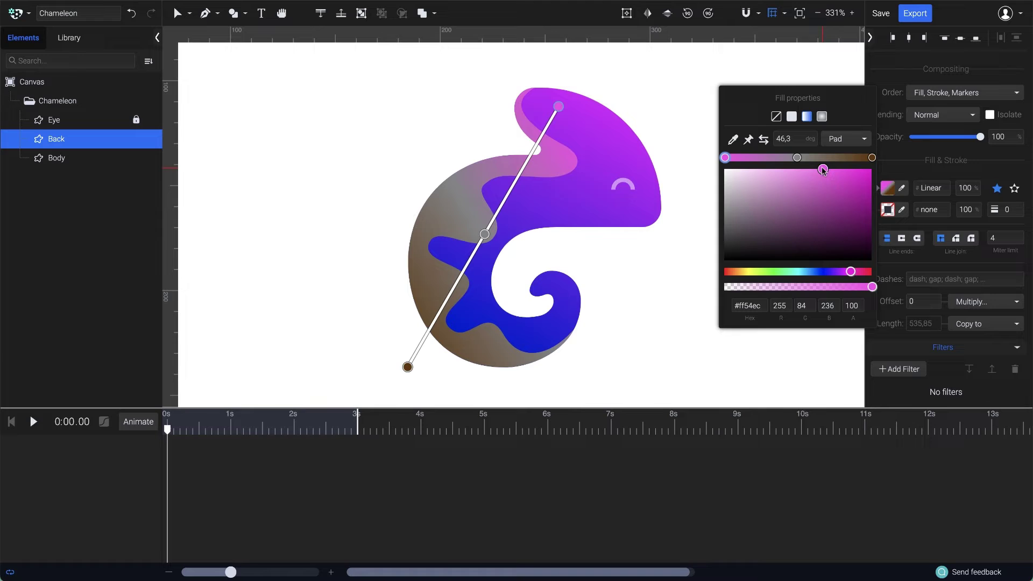
Make the middle stop pale yellow FCD784 and the bottom stop coral FE6767
left_click(797, 158)
left_click_drag(811, 271, 749, 272)
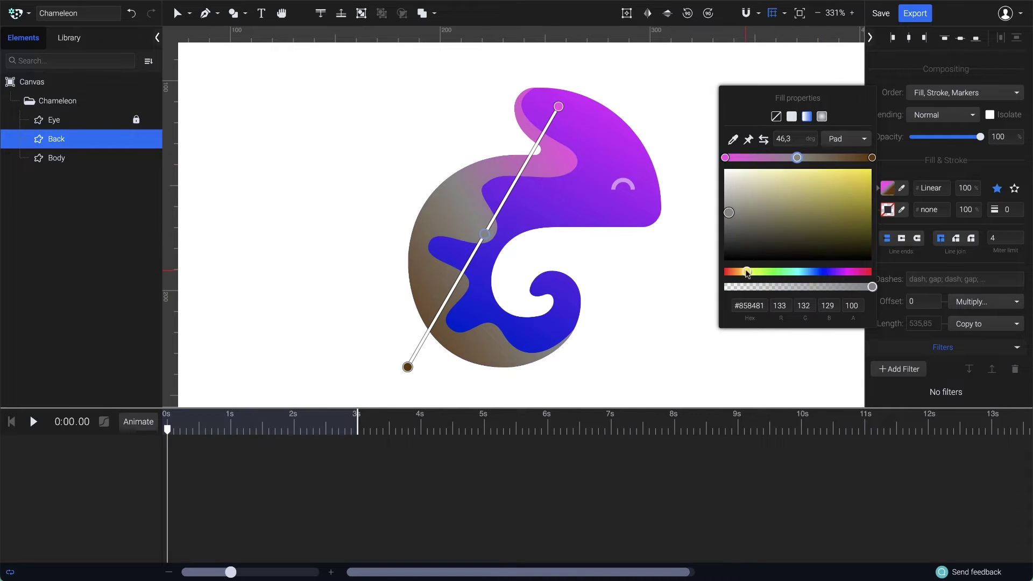
left_click_drag(794, 202, 805, 170)
left_click_drag(749, 272, 742, 273)
left_click_drag(805, 170, 790, 169)
left_click(871, 158)
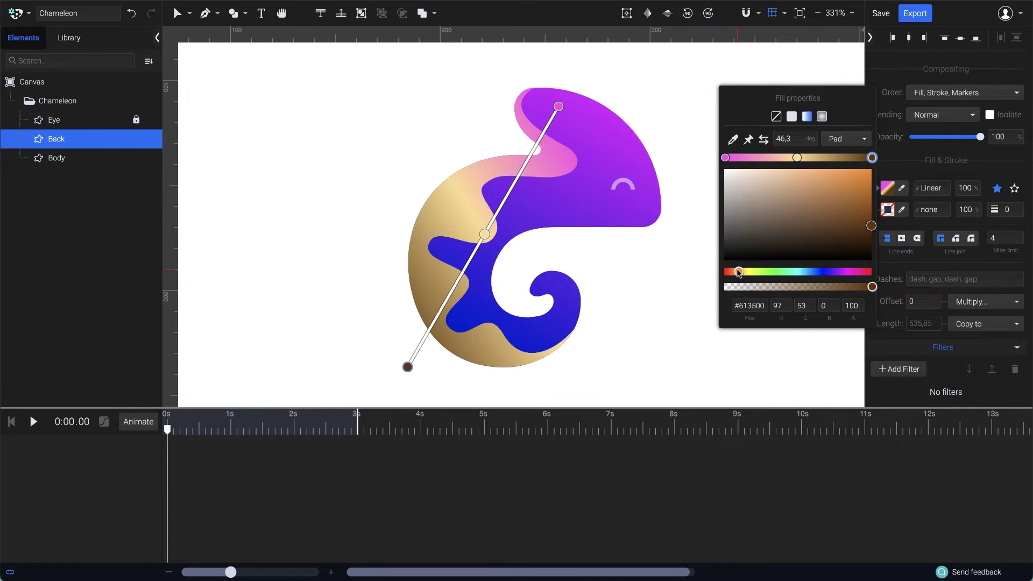
left_click_drag(739, 273, 725, 272)
left_click_drag(871, 226, 812, 170)
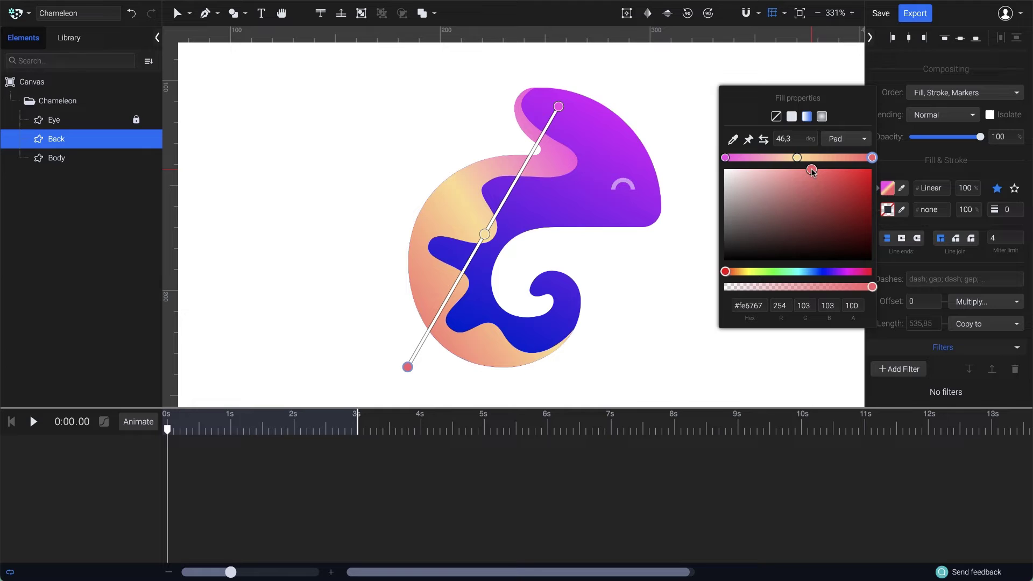
Add a Fill color animation to the Back with a 0 s keyframe, then move the playhead to 1.5 s
left_click(138, 423)
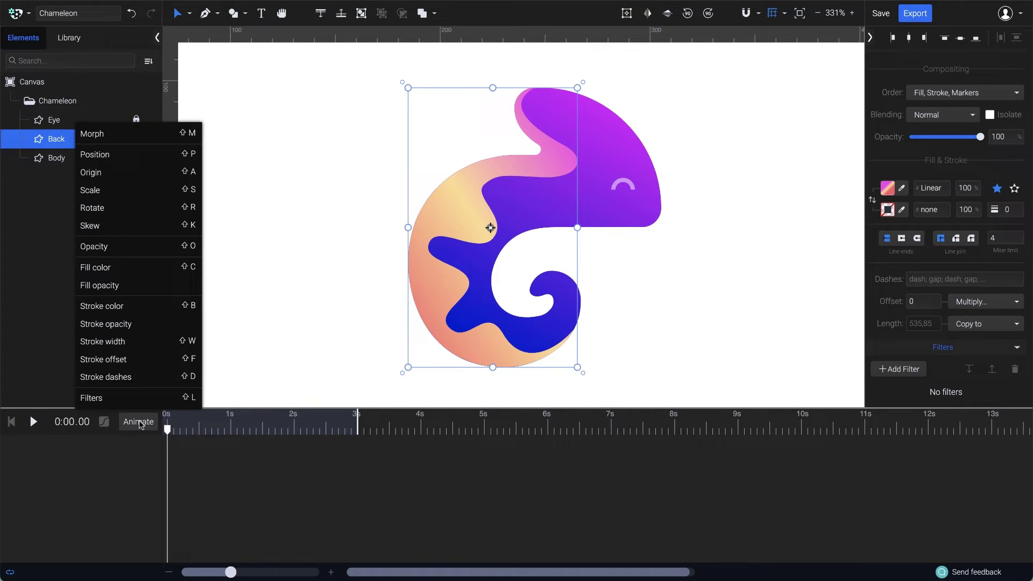
left_click(144, 273)
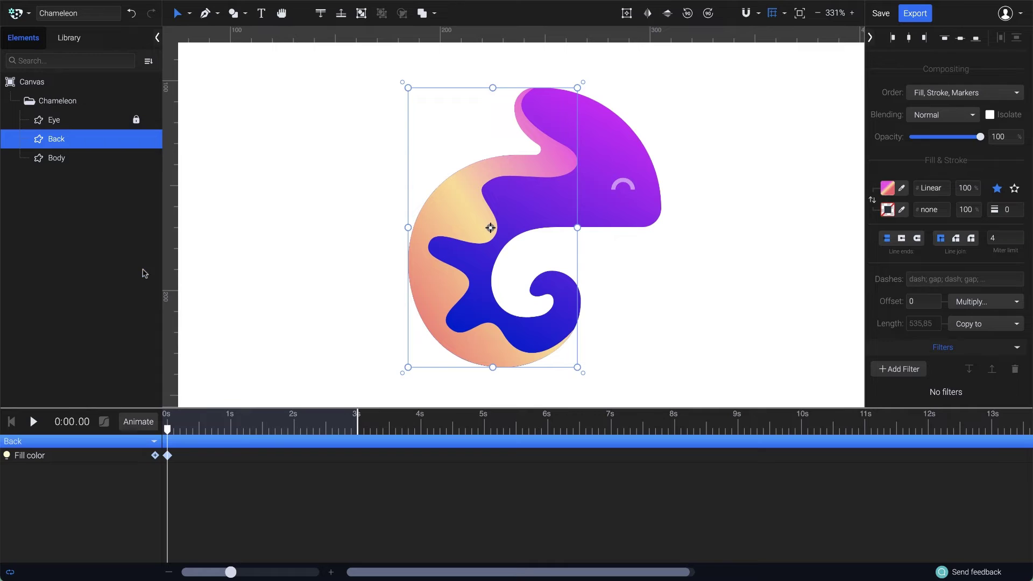
left_click_drag(167, 429, 264, 439)
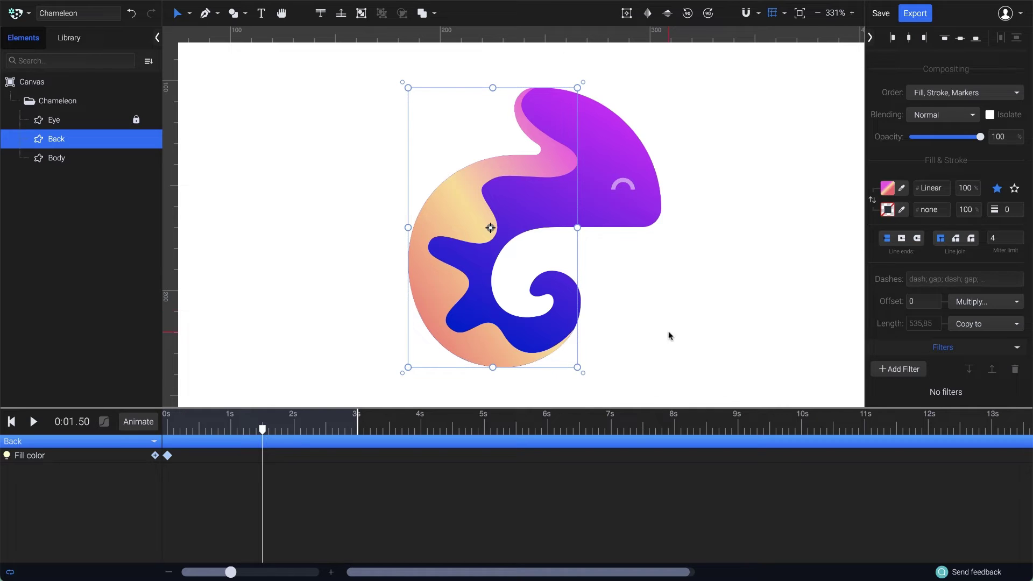
At 1.5 s, recolour the Back gradient's first stop mint green 4BFC9F and the end stop violet 8650FF
left_click(889, 188)
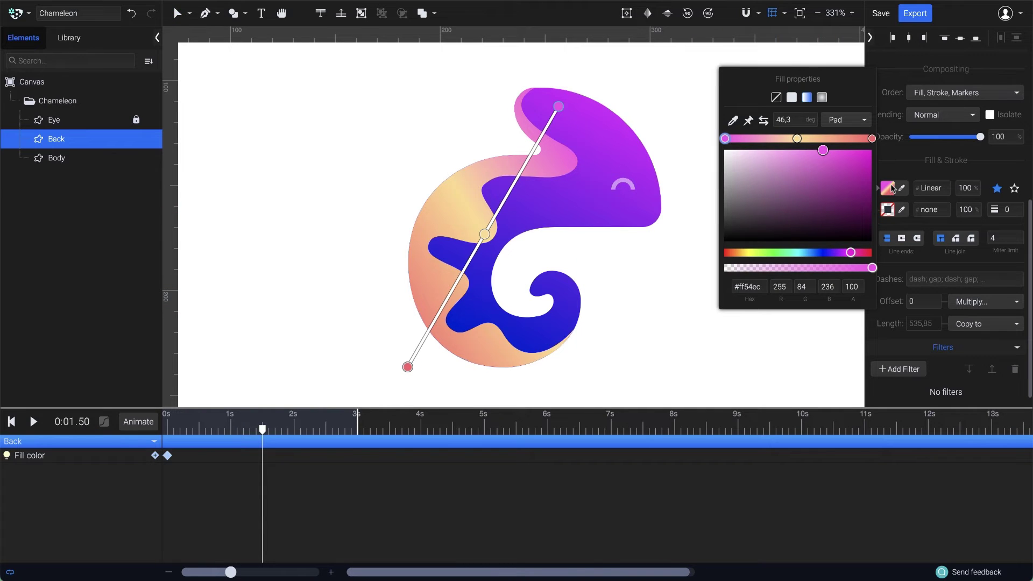
left_click_drag(851, 252, 791, 252)
mouse_move(824, 153)
left_mouse_down()
mouse_move(843, 150)
mouse_move(828, 151)
left_mouse_up()
left_click_drag(791, 253, 786, 254)
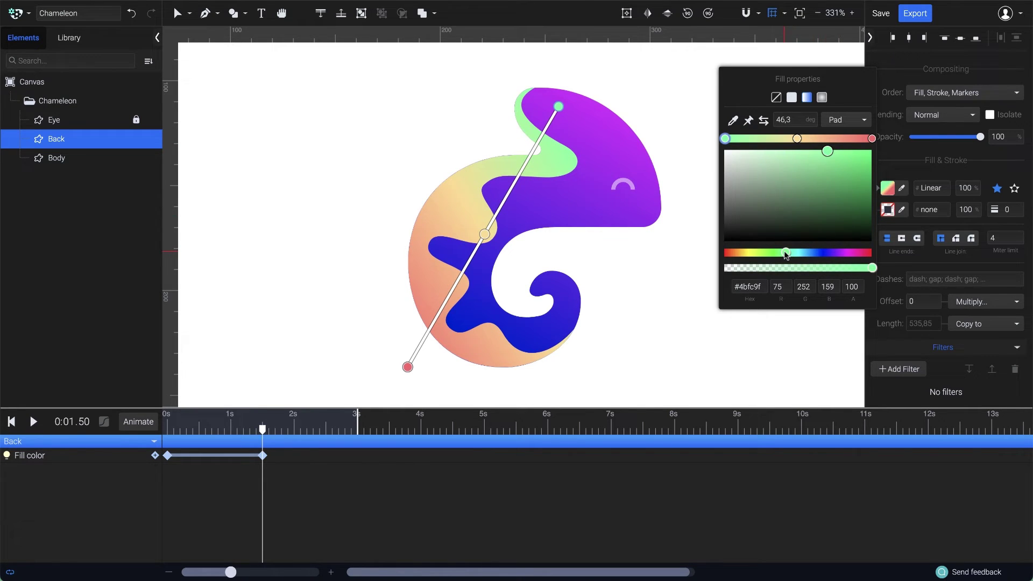
left_click(407, 367)
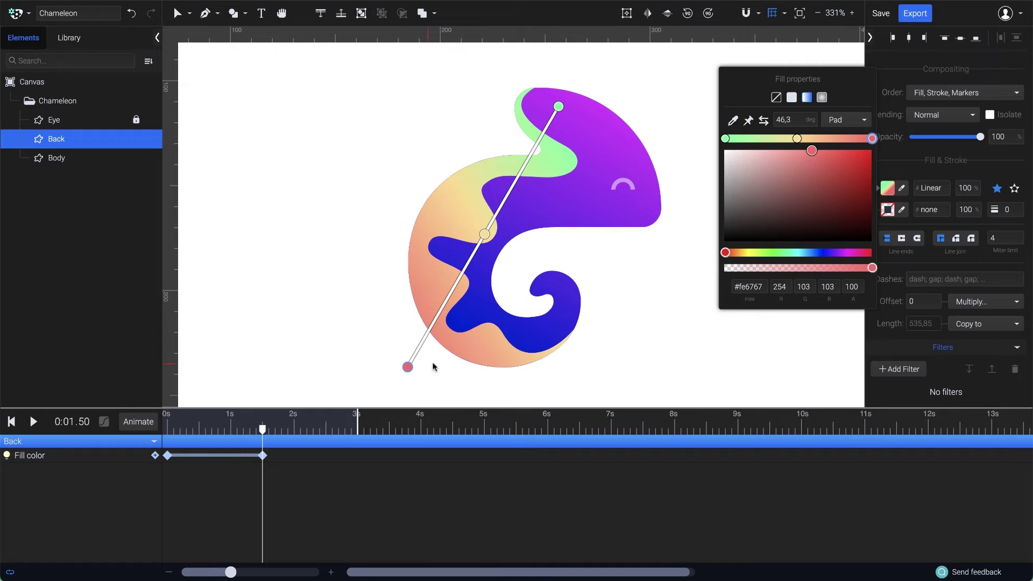
left_click_drag(726, 253, 815, 253)
left_click_drag(811, 150, 826, 151)
left_click_drag(815, 253, 831, 253)
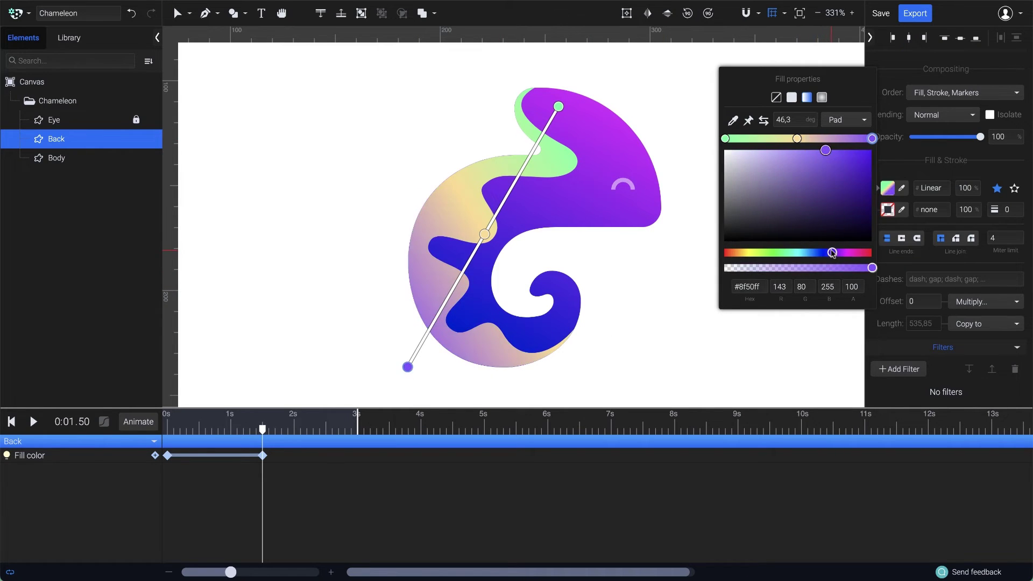
Turn the middle stop cyan 8BFFF2, shift its position, and reangle the gradient's end handle
left_click(485, 234)
left_click_drag(741, 253, 796, 253)
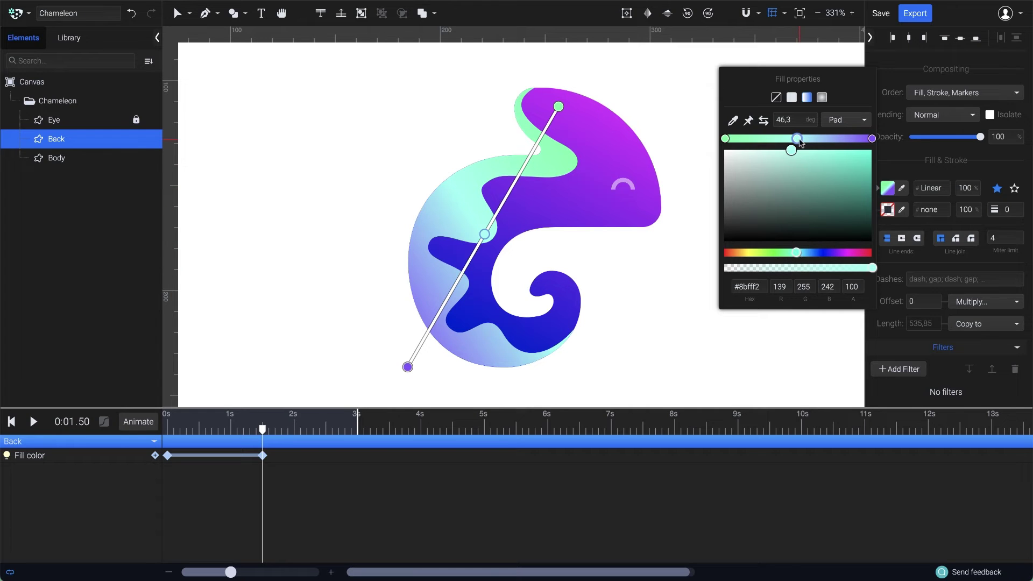
left_click_drag(797, 139, 756, 140)
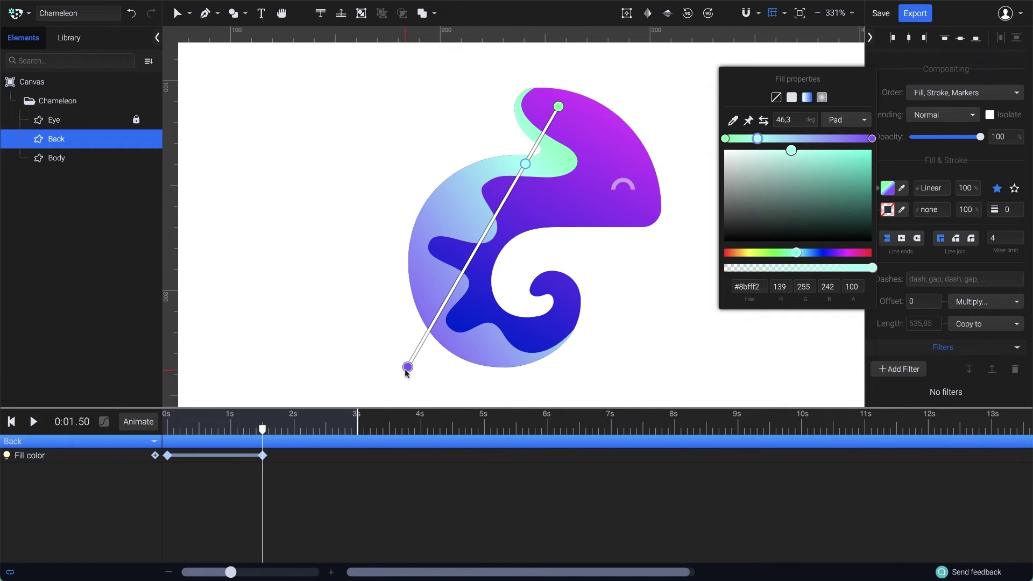
left_click_drag(407, 367, 513, 488)
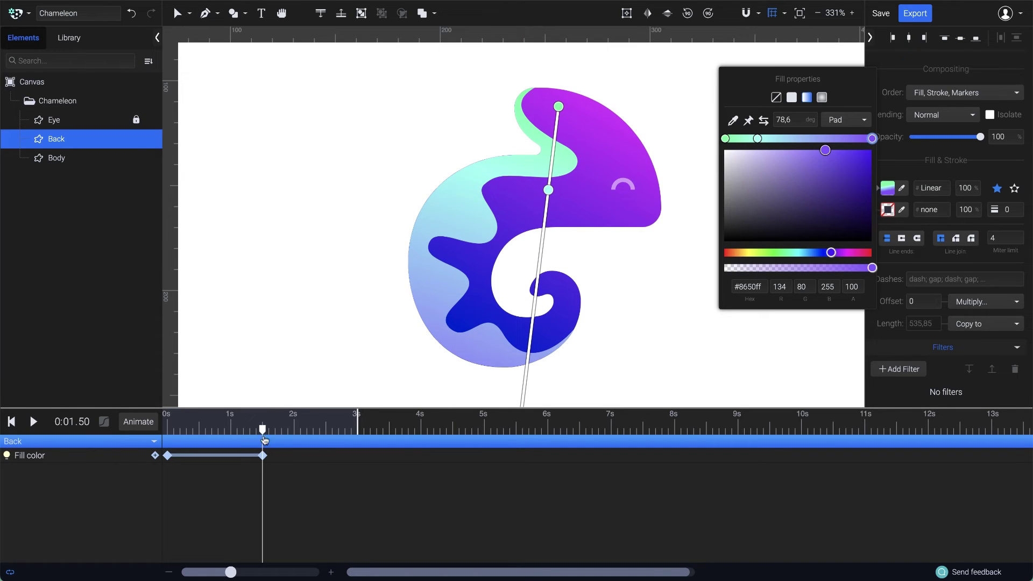
left_click_drag(262, 430, 166, 424)
Preview the animation, then paste the Back's first Fill color keyframe at 3 s
key("space")
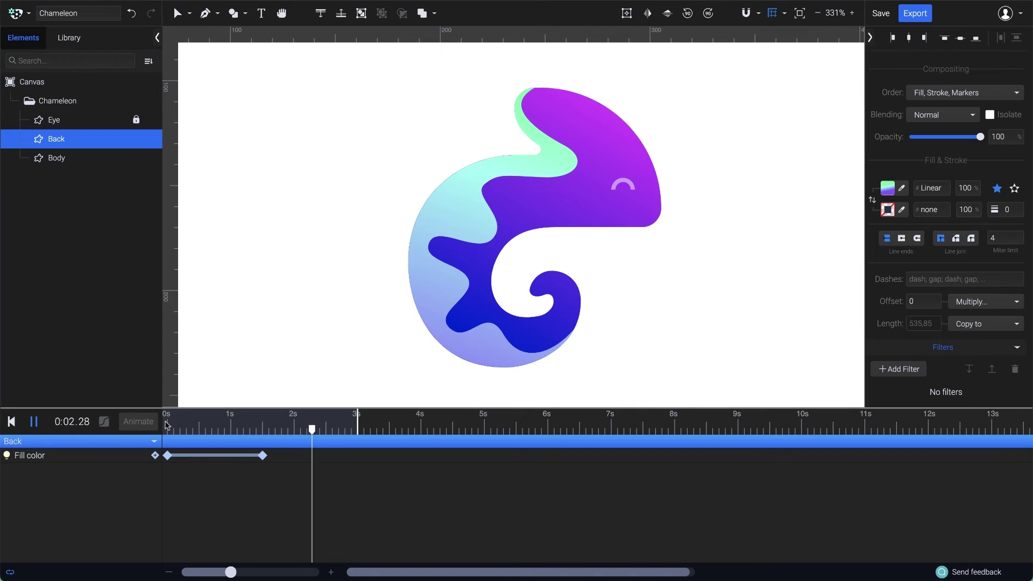
key("space")
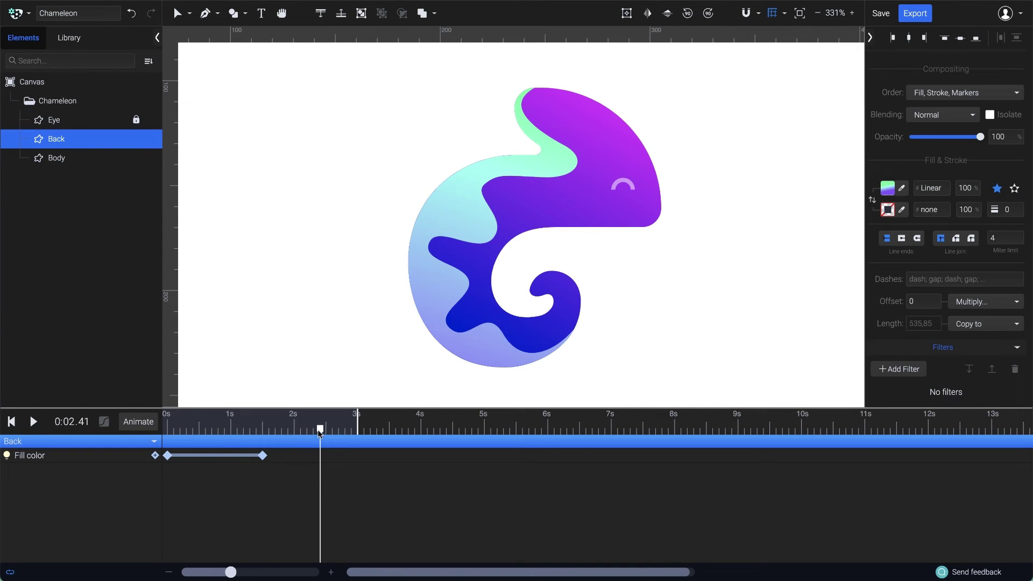
left_click_drag(320, 431, 359, 432)
left_click(167, 456)
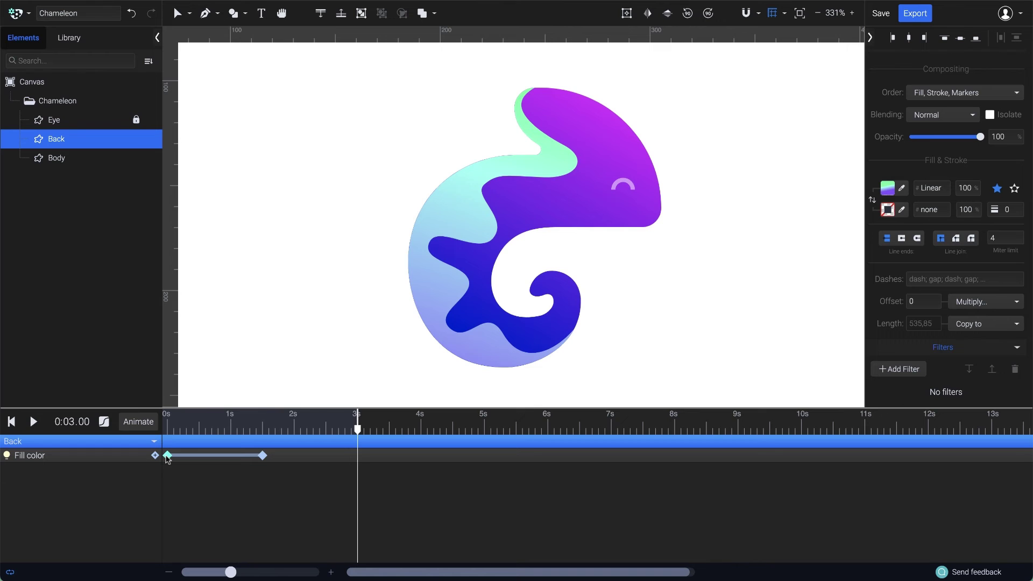
key("ctrl+v")
Play the animation from the start and rewind the playhead to 0 s
key("space")
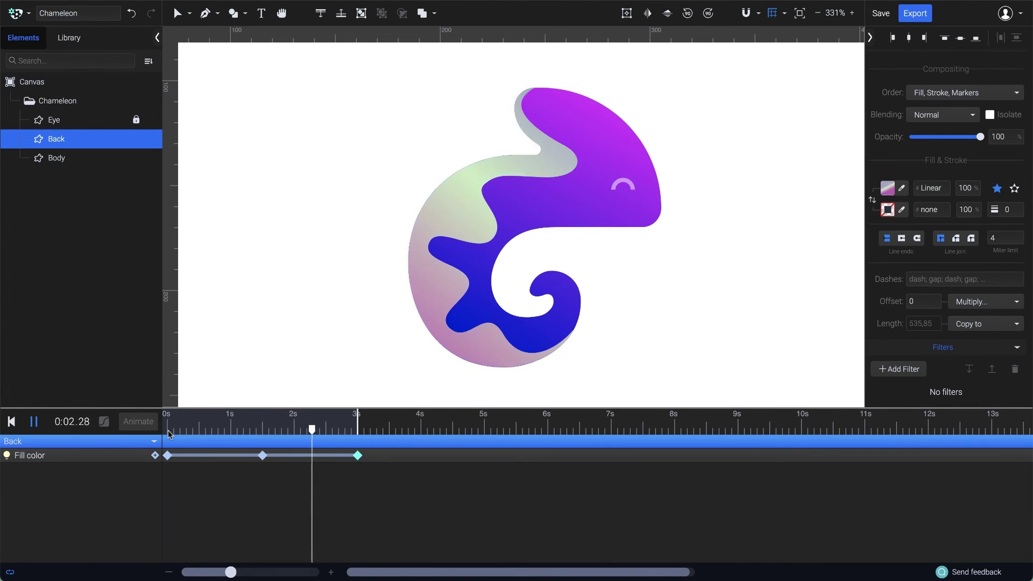
left_click(169, 429)
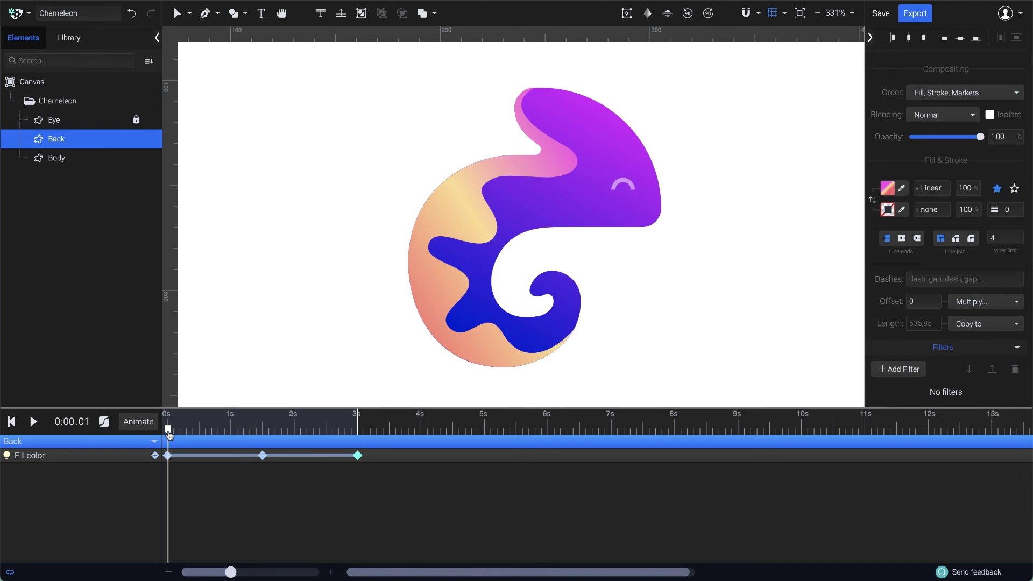
left_click_drag(169, 430, 165, 431)
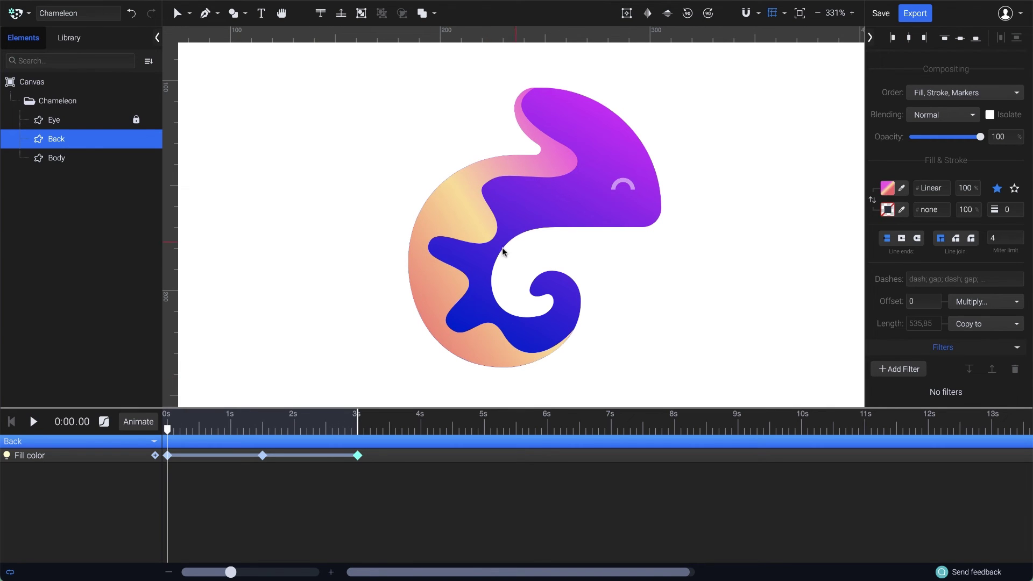
Add a Fill color animation to the Body and swap its gradient stops at 1.5 s
key("v")
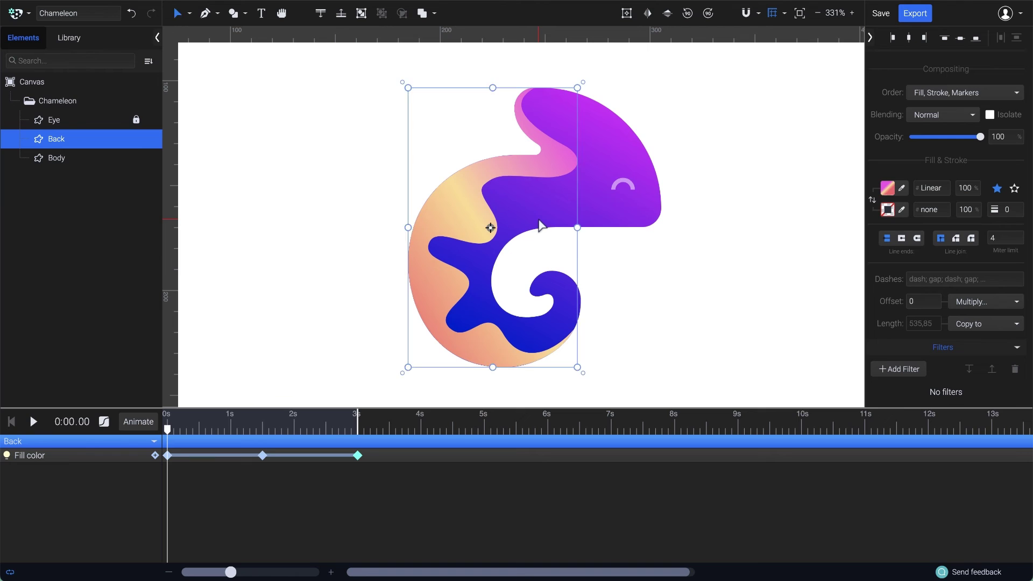
left_click(540, 225)
left_click(140, 421)
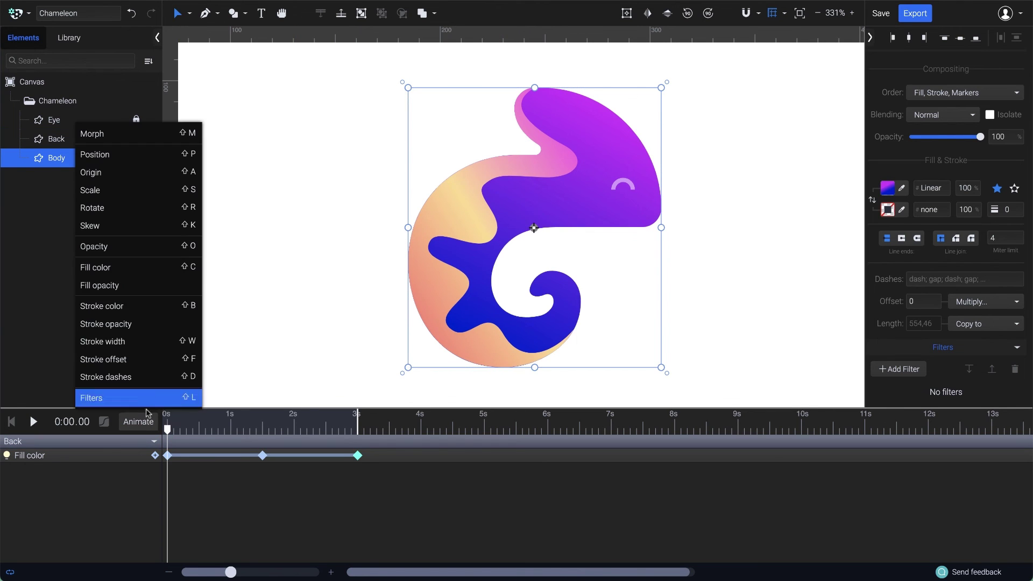
left_click(149, 275)
left_click_drag(167, 429, 263, 429)
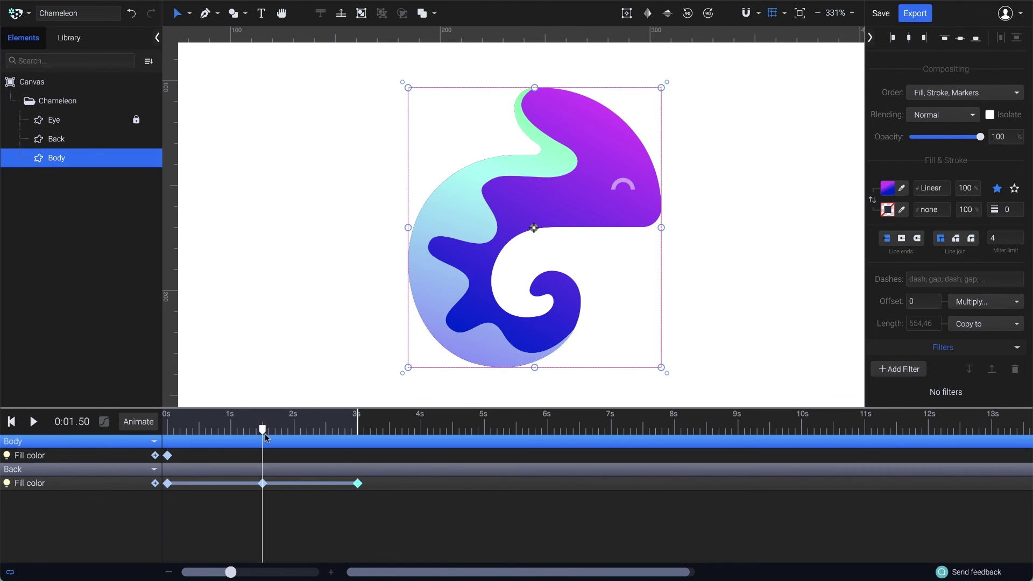
left_click(887, 189)
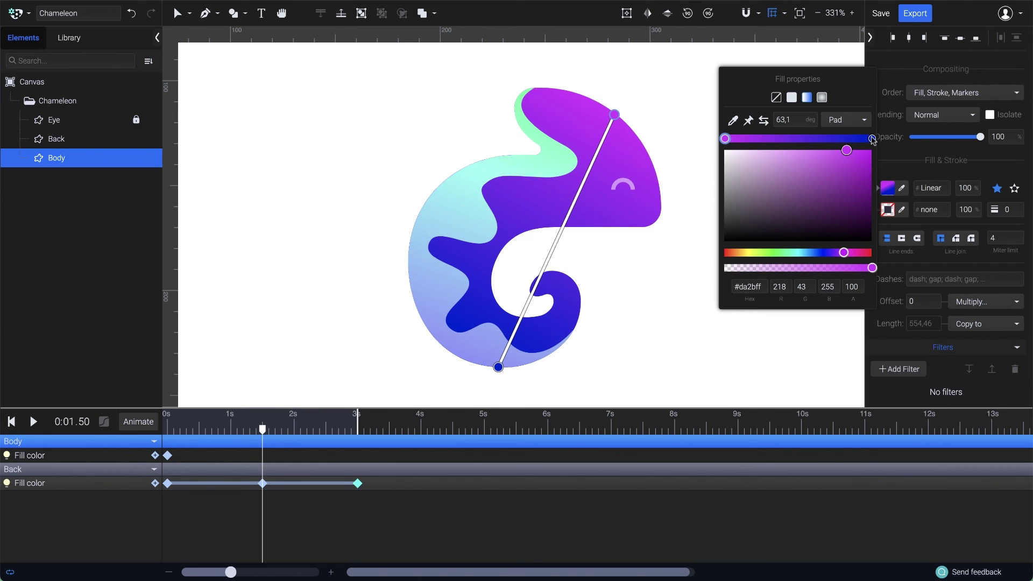
left_click(763, 121)
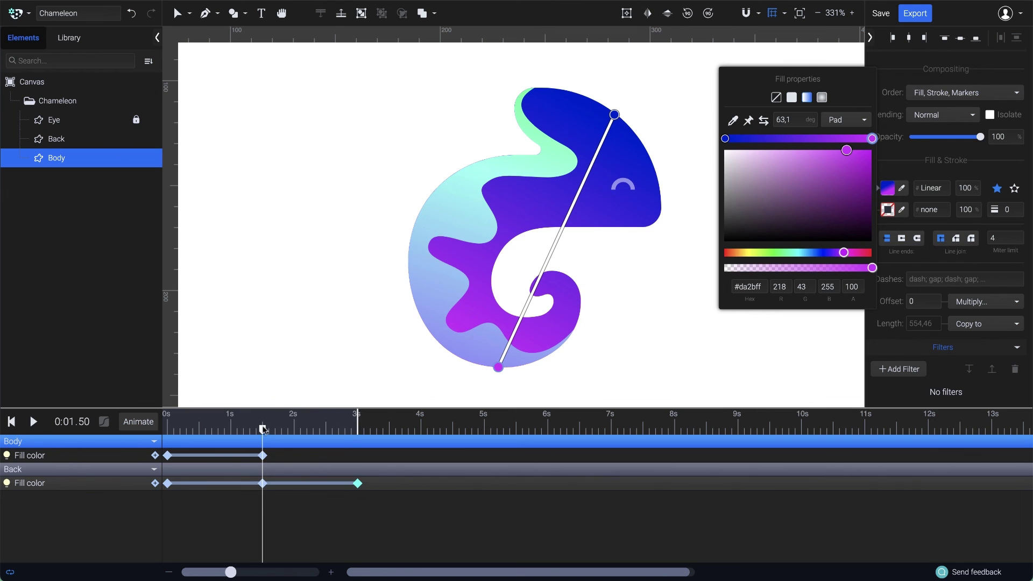
Copy the Body's first Fill color keyframe to 3 s so it returns to purple-to-blue
left_click_drag(263, 429, 357, 429)
left_click(183, 455)
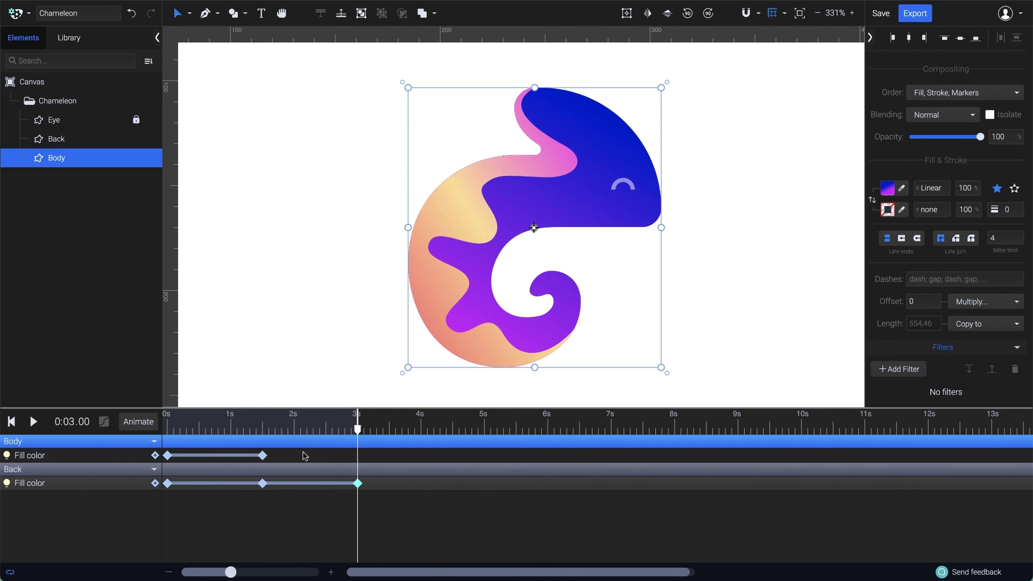
left_click(168, 455)
key("ctrl+c")
key("ctrl+v")
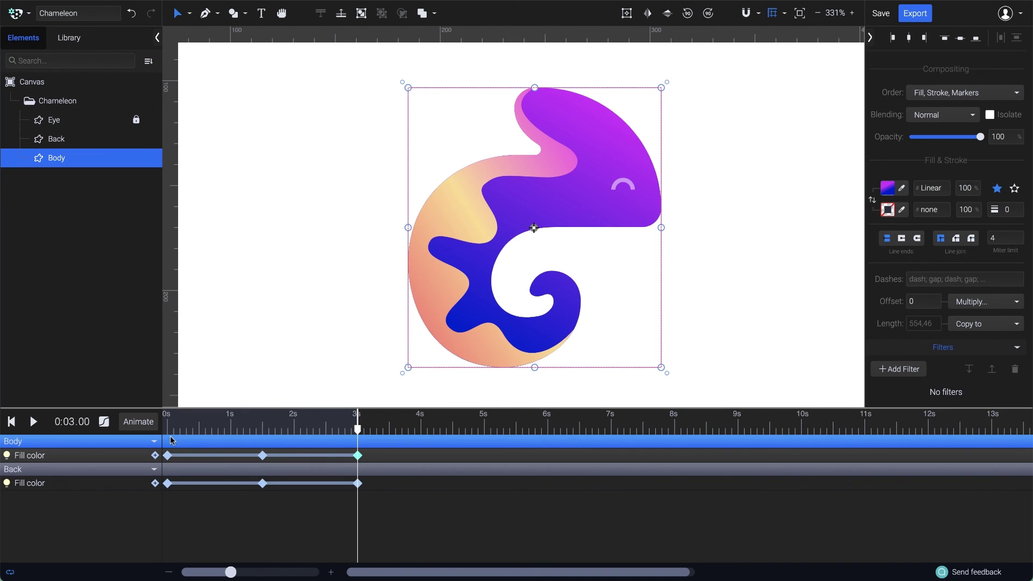
Rewind to 0 s and play the animation to watch the Body and Back gradients cycle
left_click(168, 431)
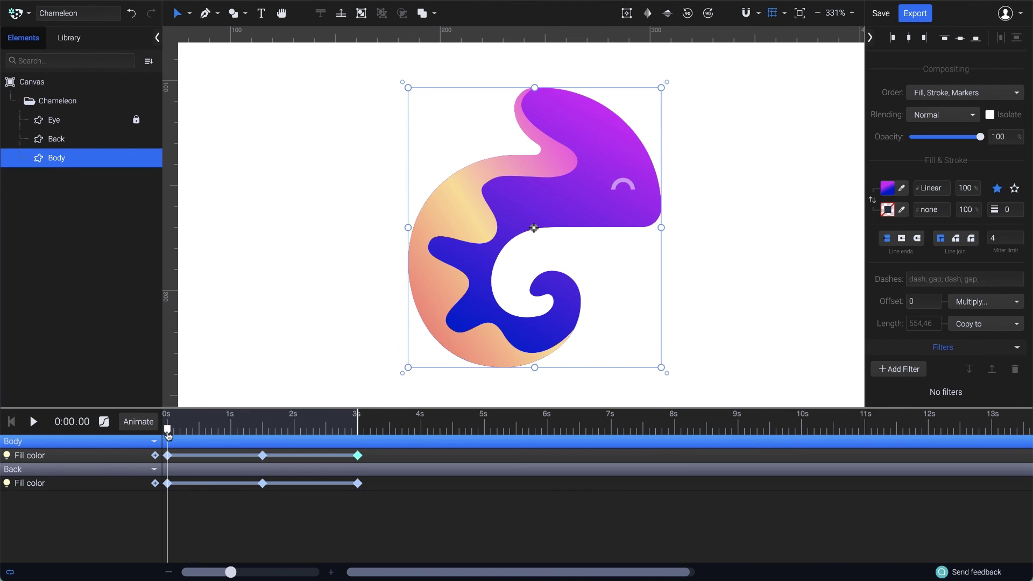
key("space")
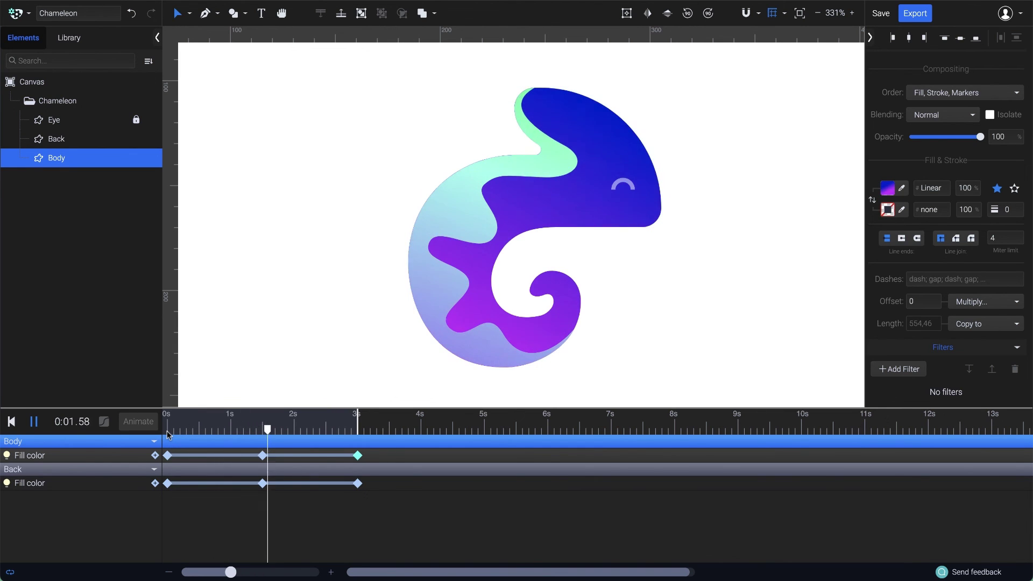